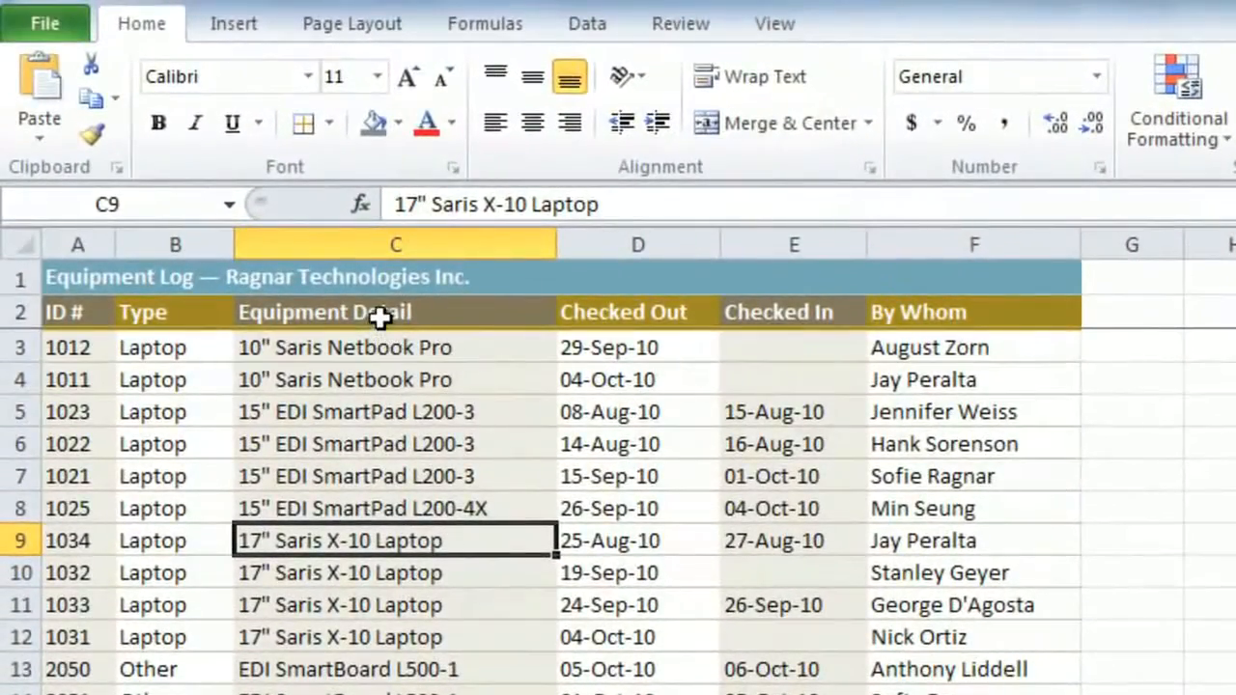
# Turn on filtering for the header row of the equipment log
pyautogui.click(427, 316)
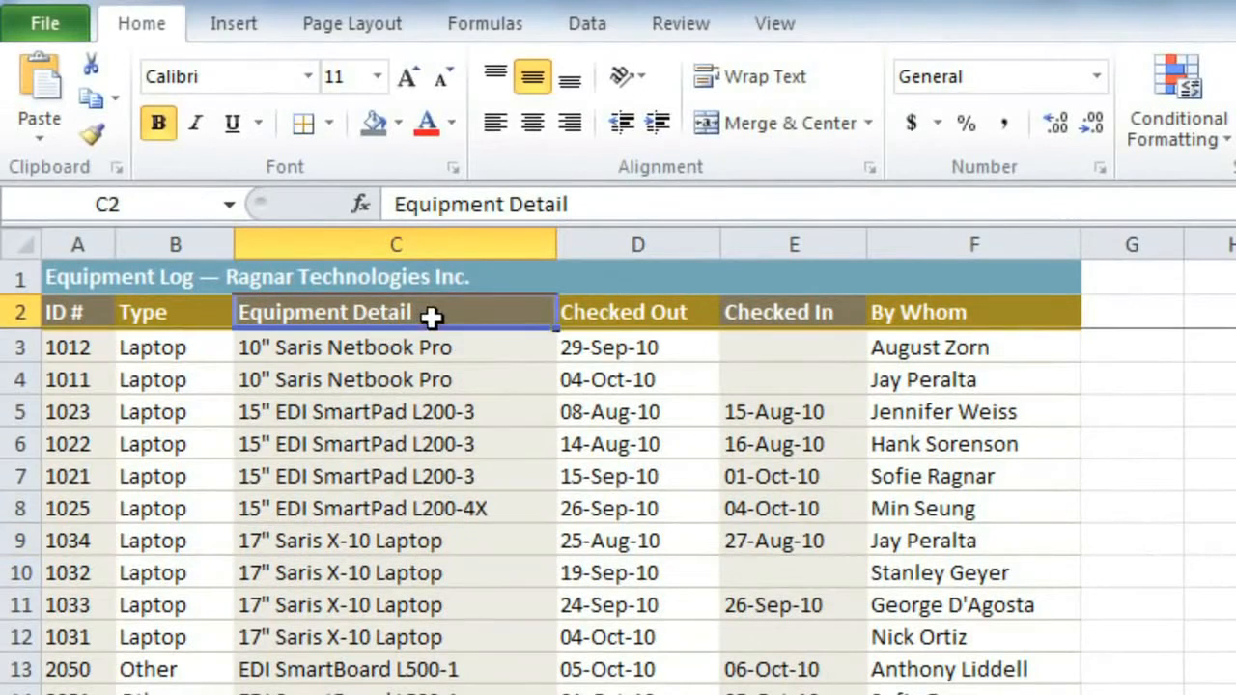
pyautogui.click(702, 321)
pyautogui.click(845, 316)
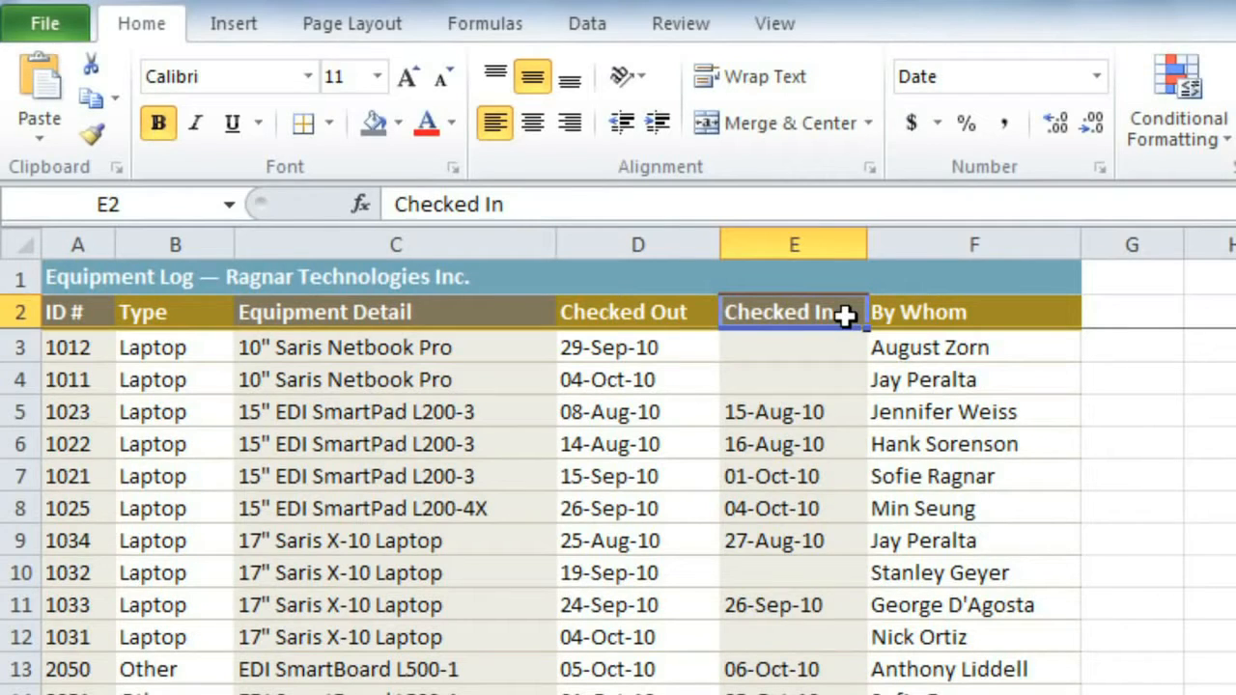
pyautogui.click(586, 27)
pyautogui.click(836, 129)
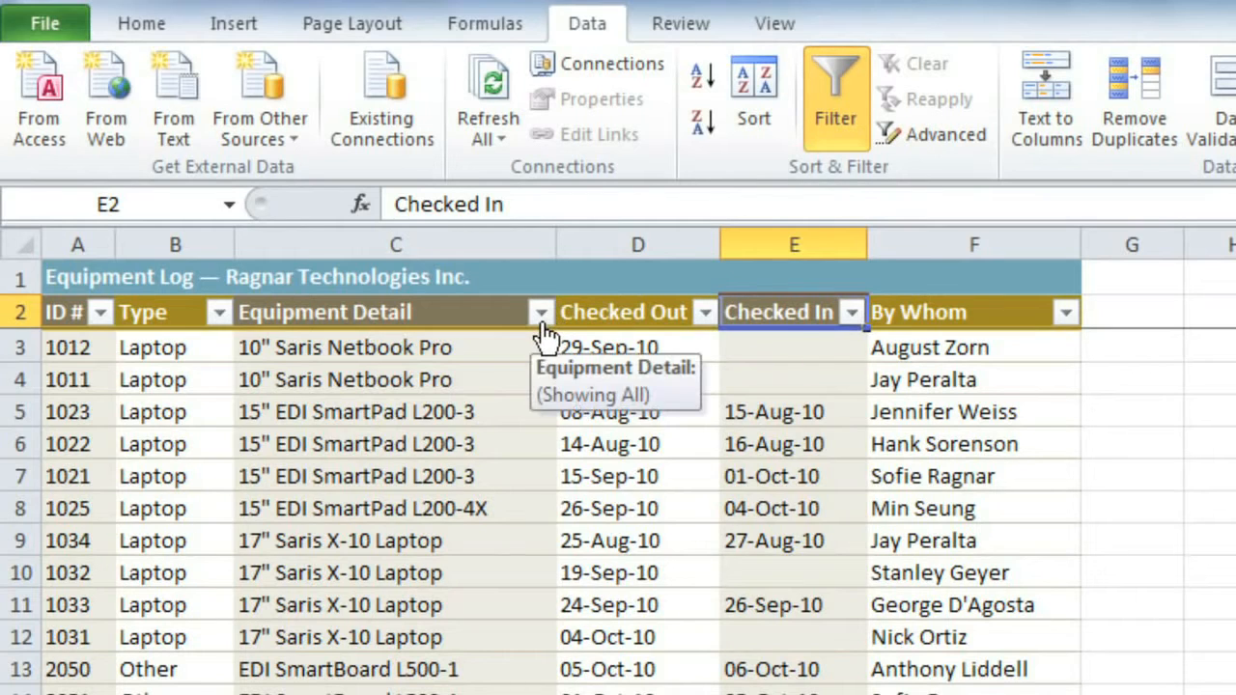
# Filter the Type column to only Laptop and Projector by excluding TV and Other
pyautogui.click(219, 314)
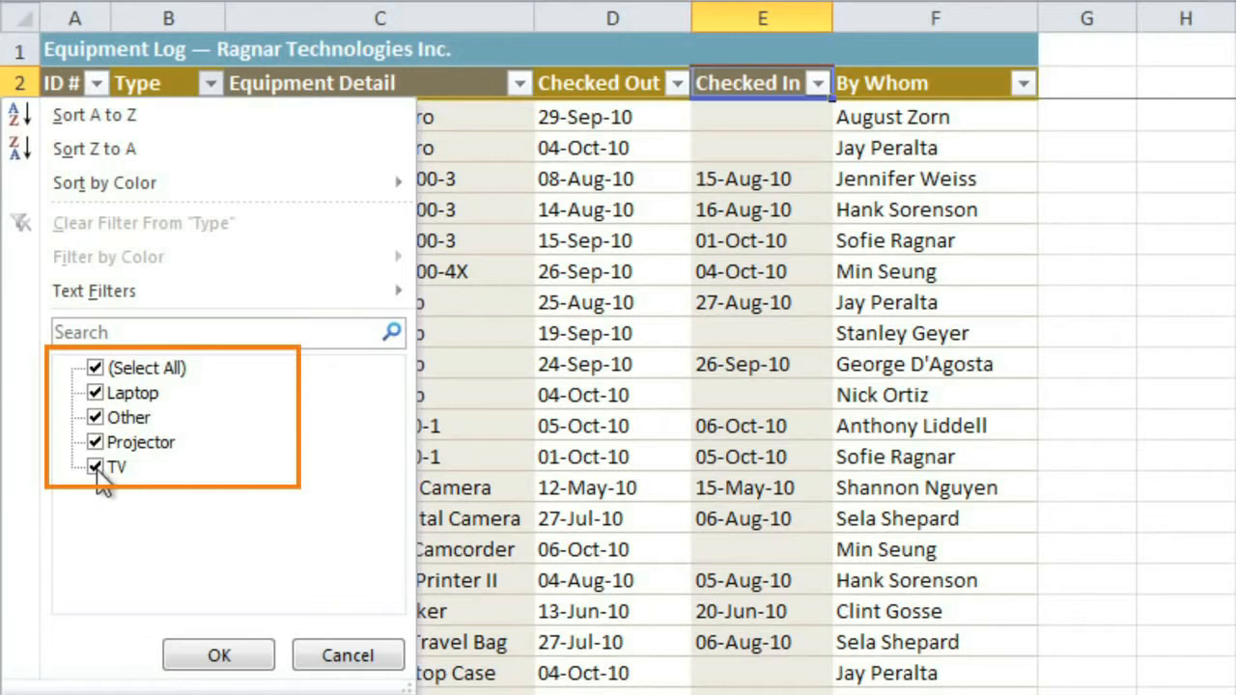
pyautogui.click(95, 469)
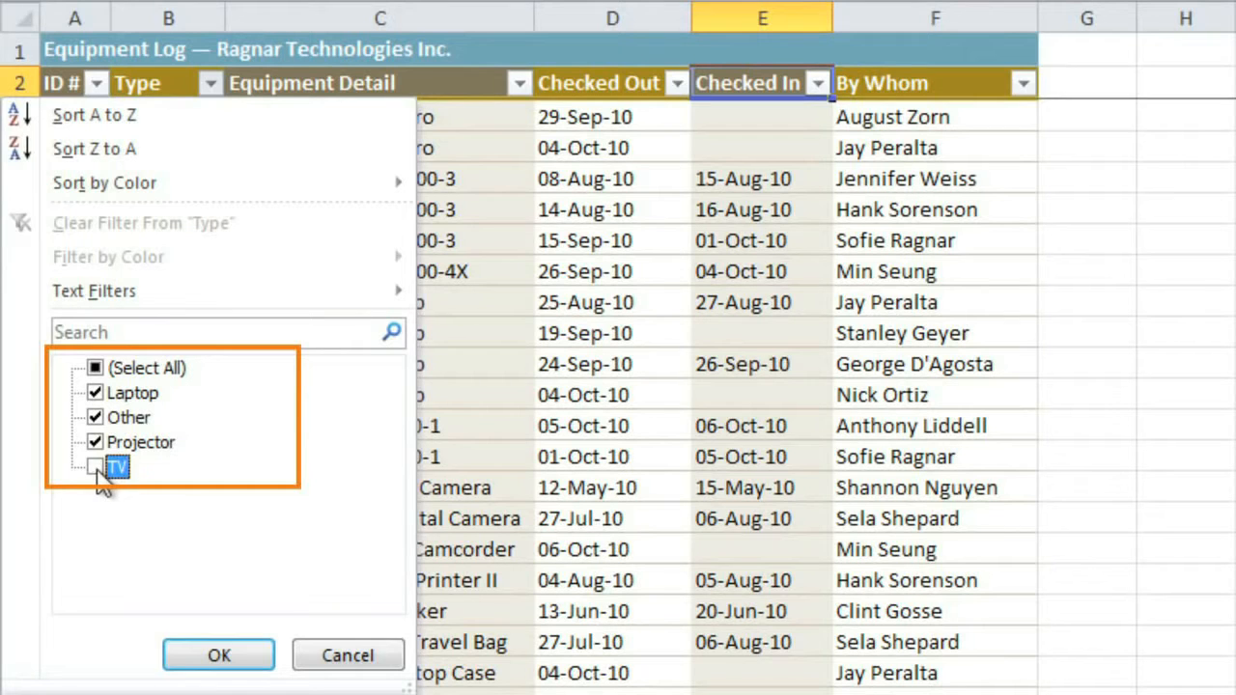
pyautogui.click(97, 418)
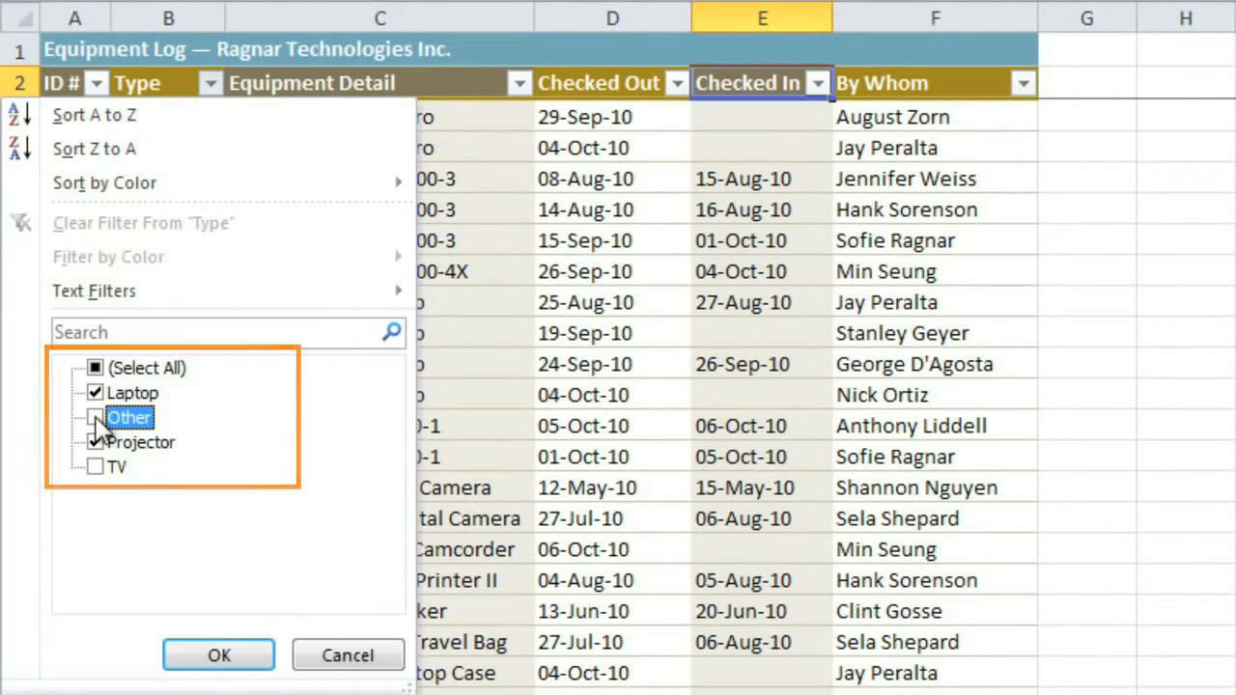
pyautogui.click(200, 656)
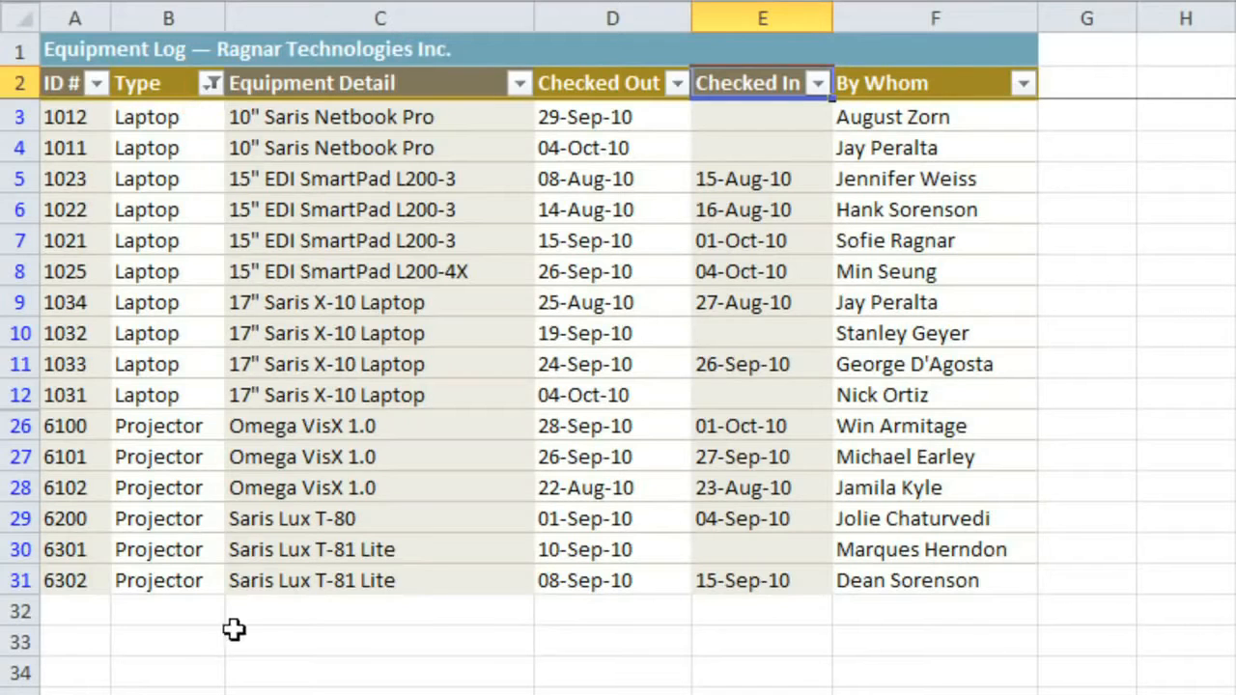
# Filter the Checked Out column to August 2010 by excluding September and October, and expand August's individual days
pyautogui.click(676, 84)
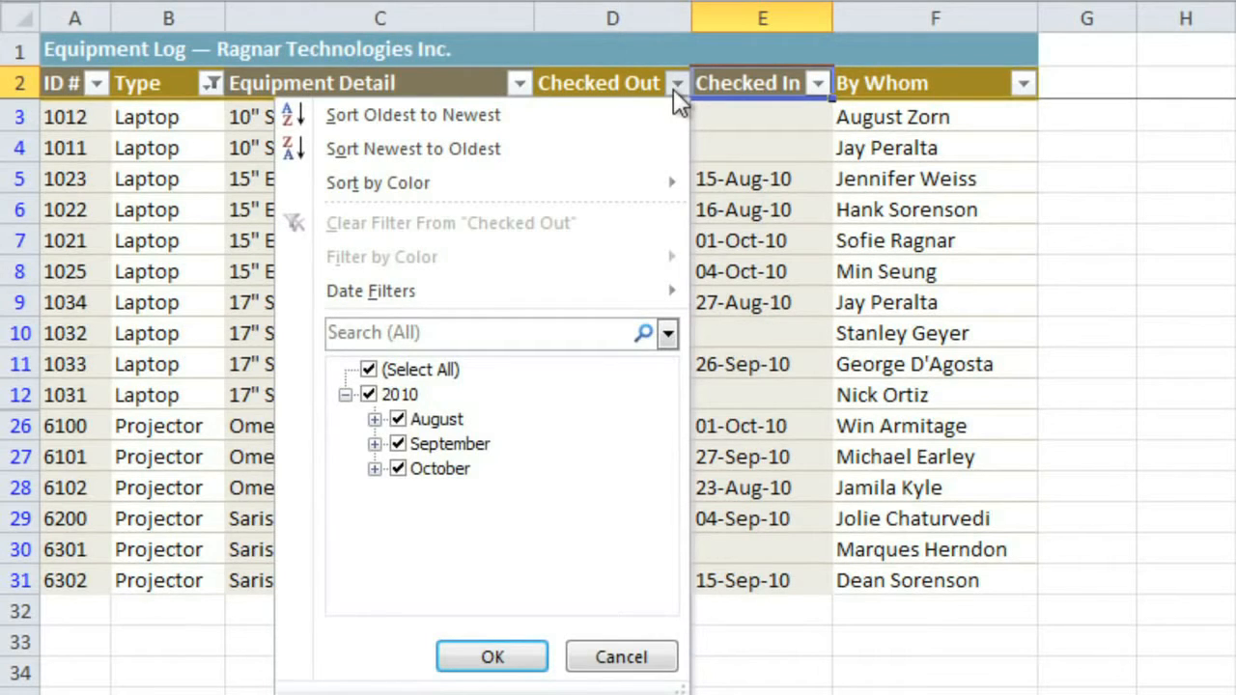
pyautogui.click(399, 445)
pyautogui.click(397, 471)
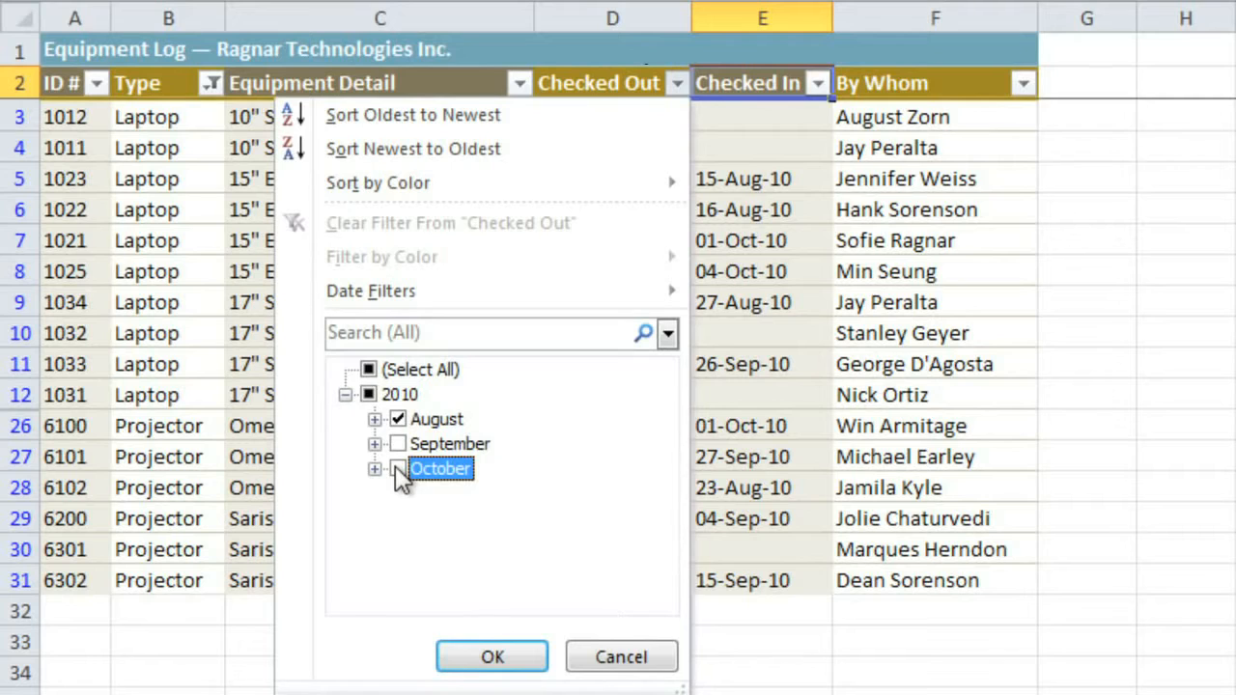
pyautogui.click(375, 420)
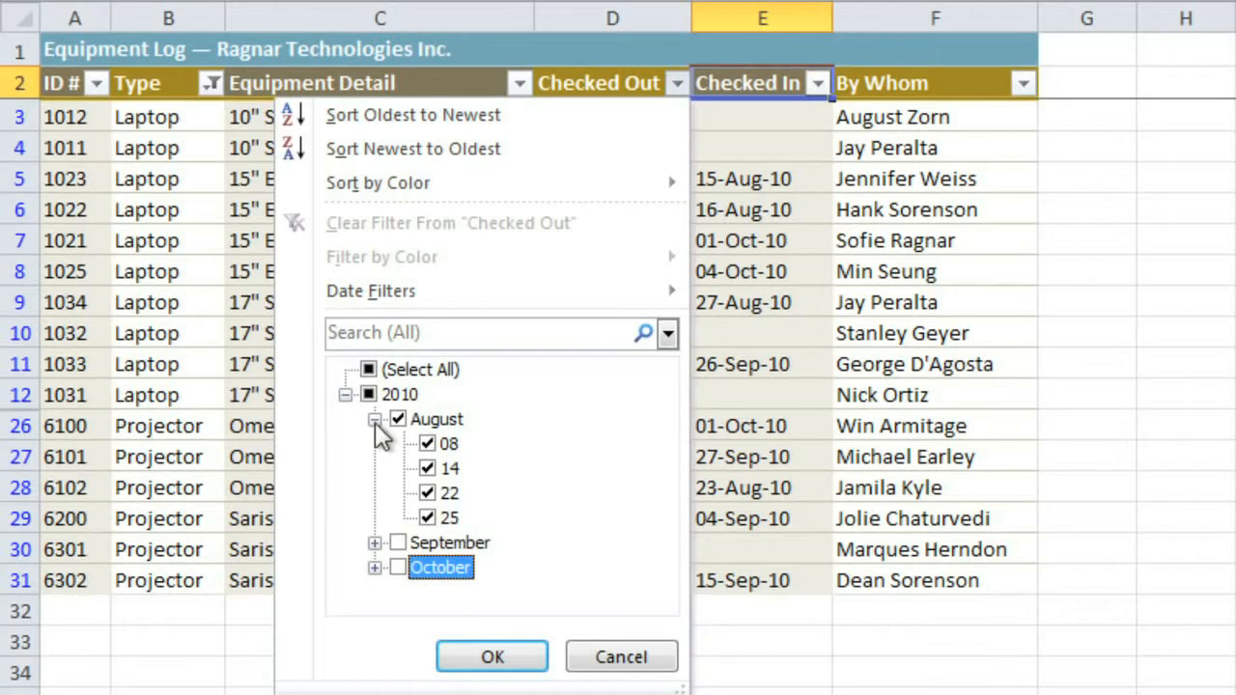
pyautogui.click(491, 656)
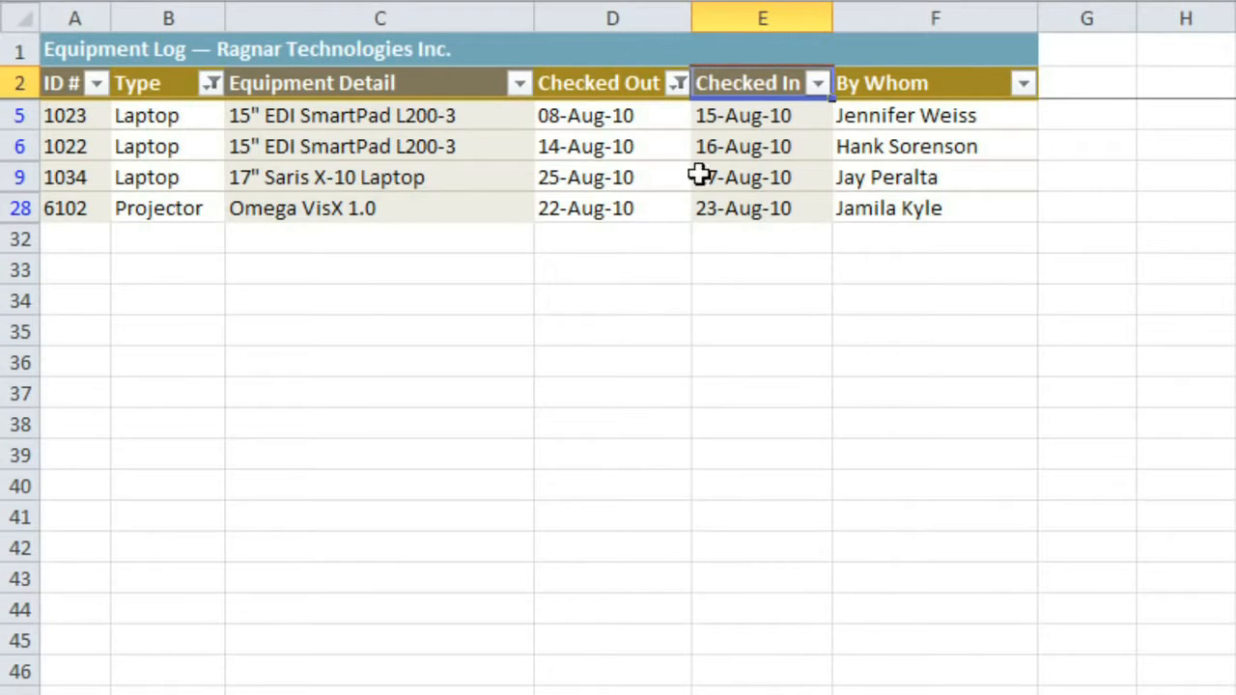
# Clear the filters from the Checked Out and Type columns
pyautogui.click(678, 85)
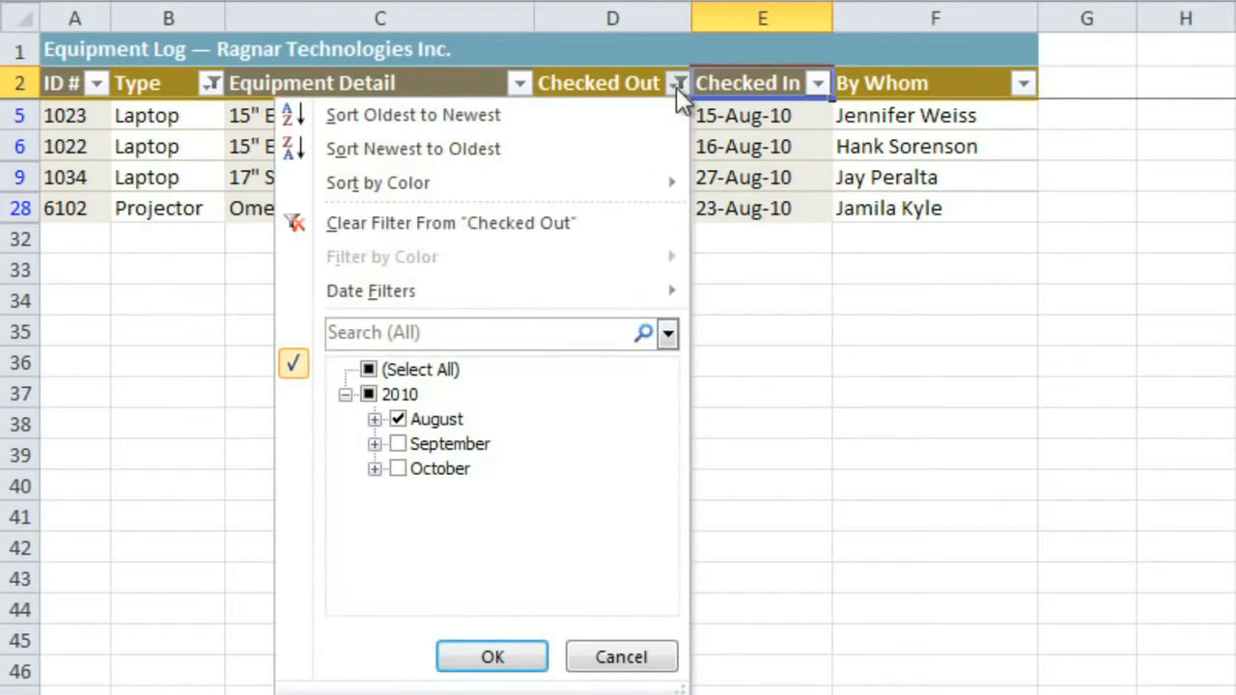
pyautogui.click(389, 224)
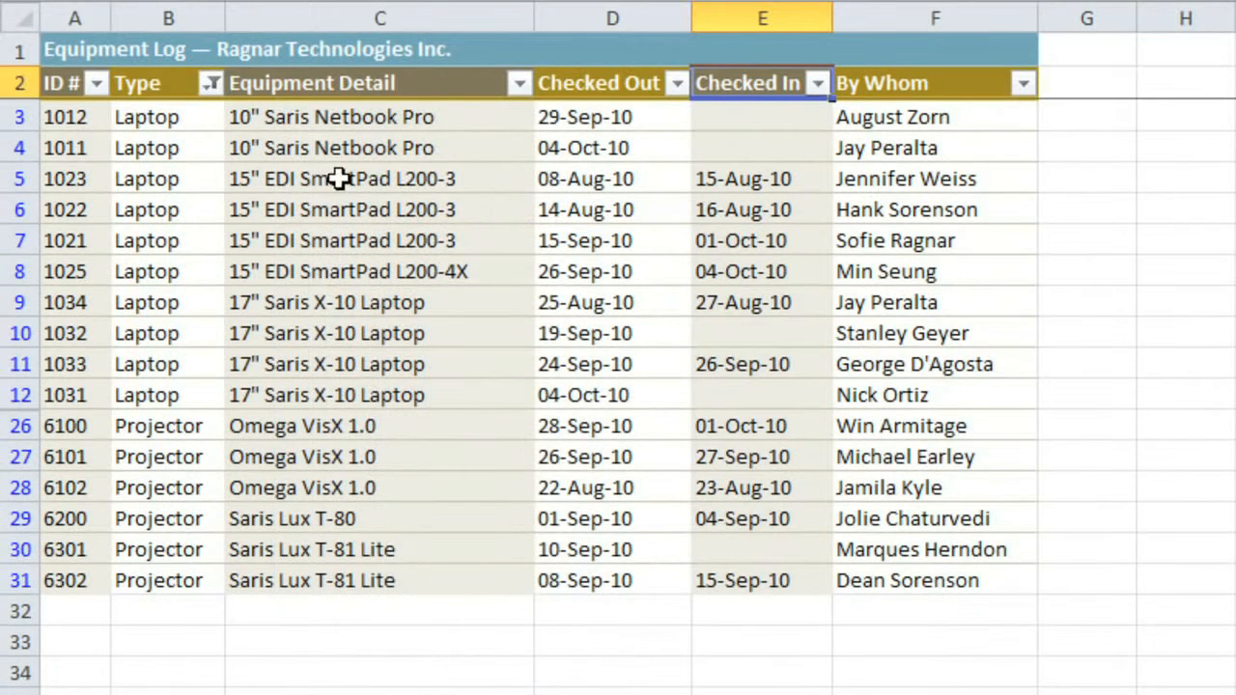
pyautogui.click(210, 85)
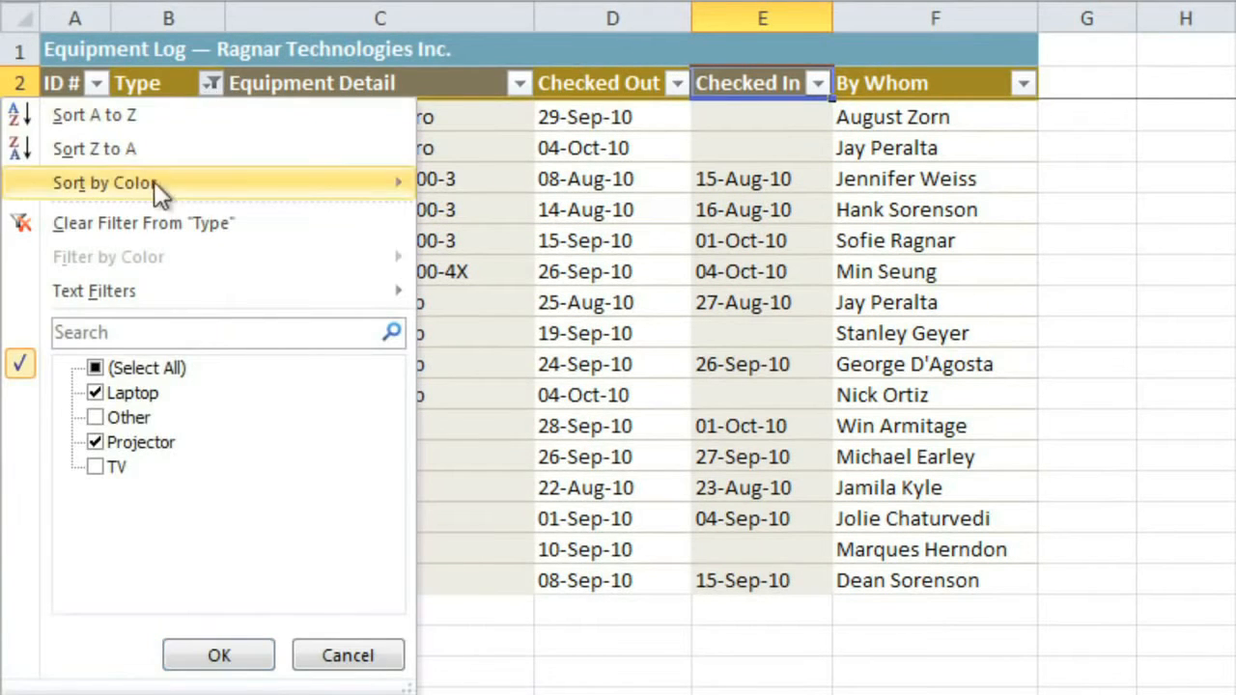
pyautogui.click(123, 224)
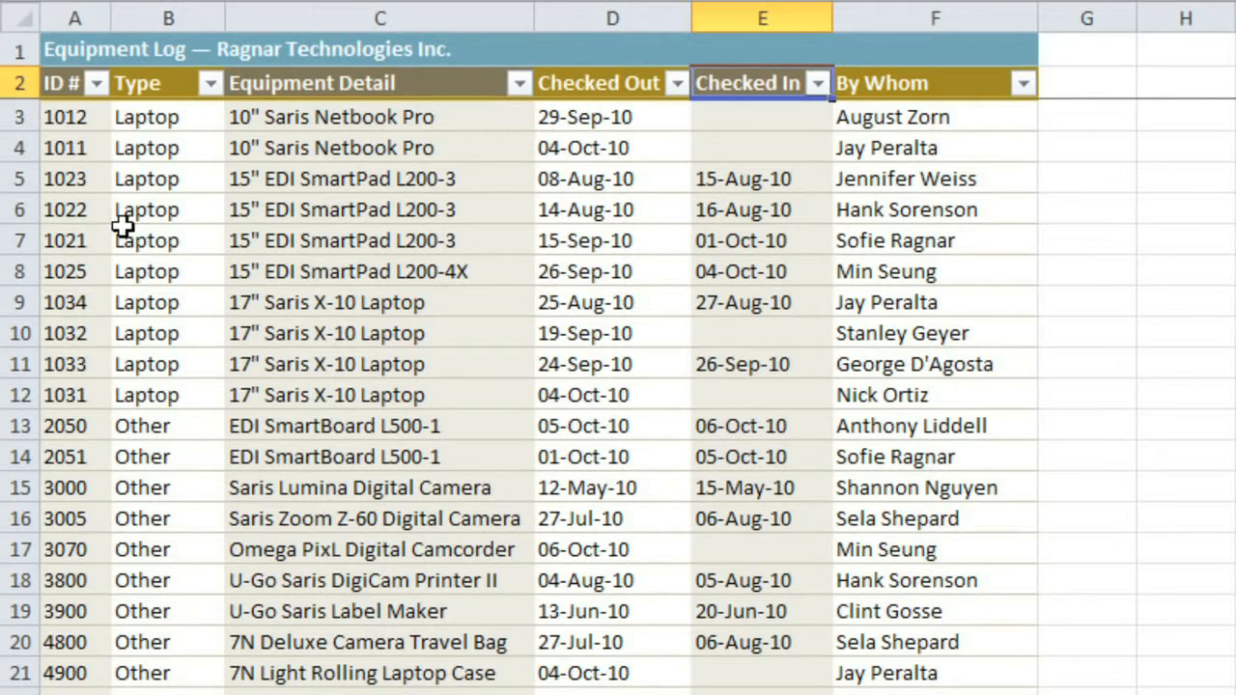
# Filter the Equipment Detail column to the items matching the search term "saris"
pyautogui.click(520, 85)
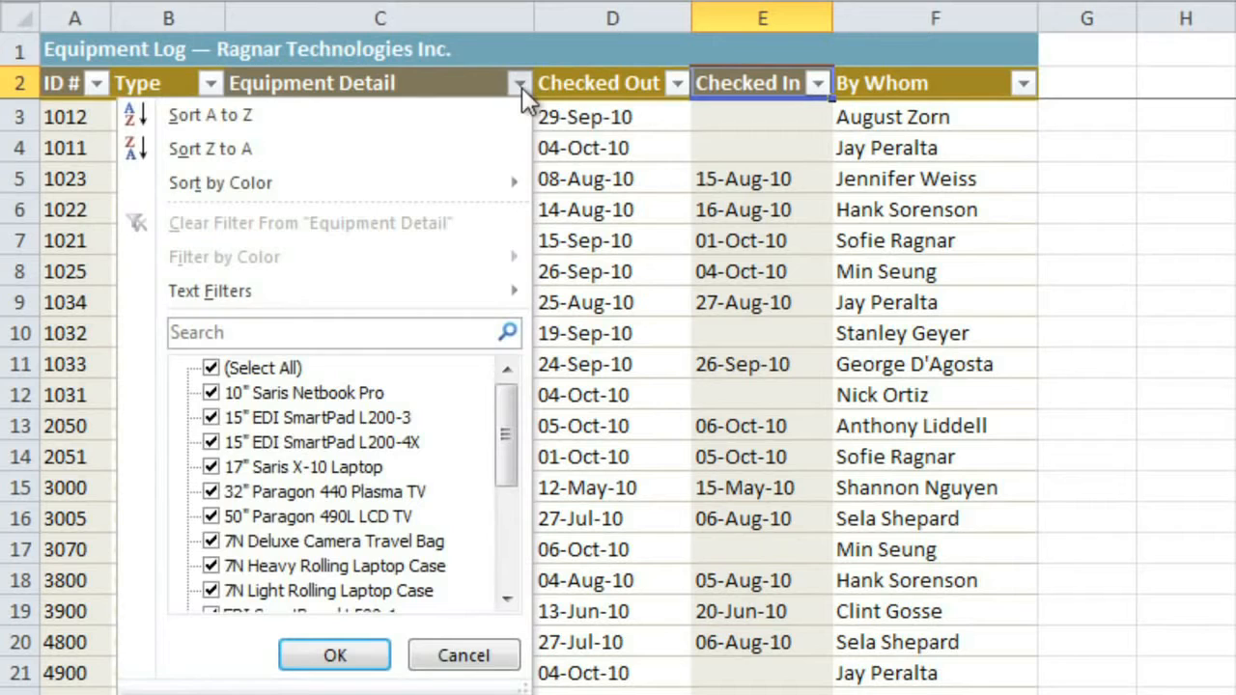
pyautogui.click(331, 332)
pyautogui.write('saris')
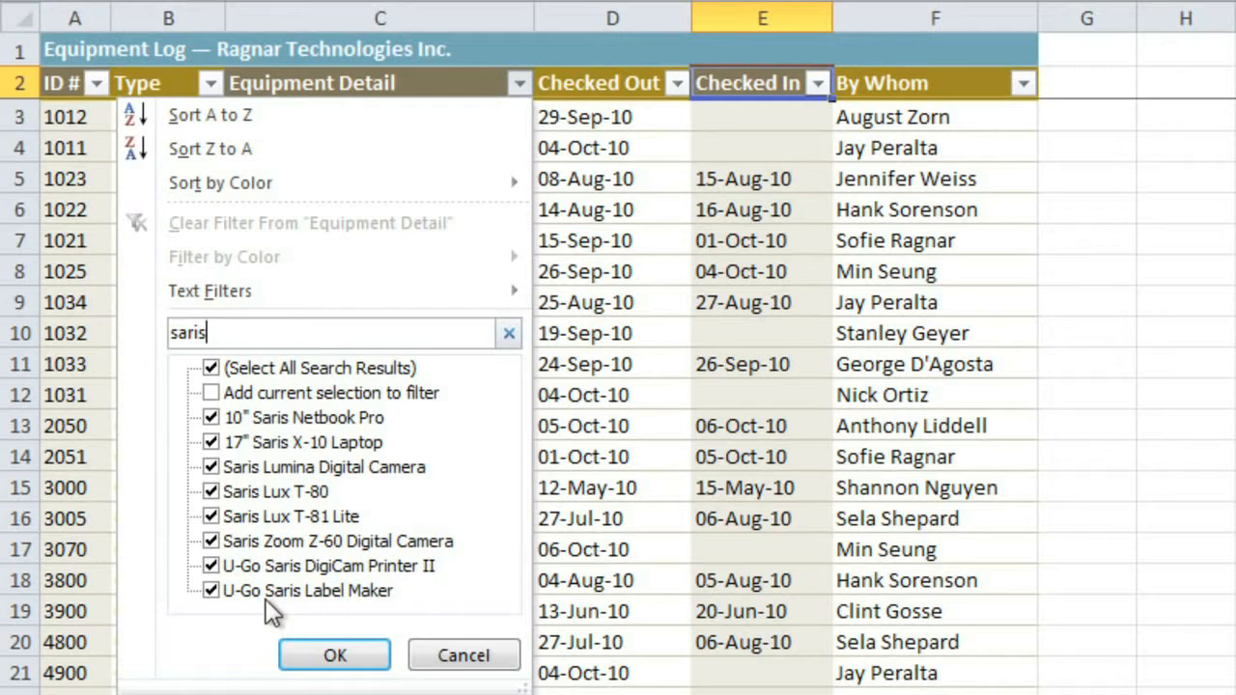
pyautogui.click(295, 655)
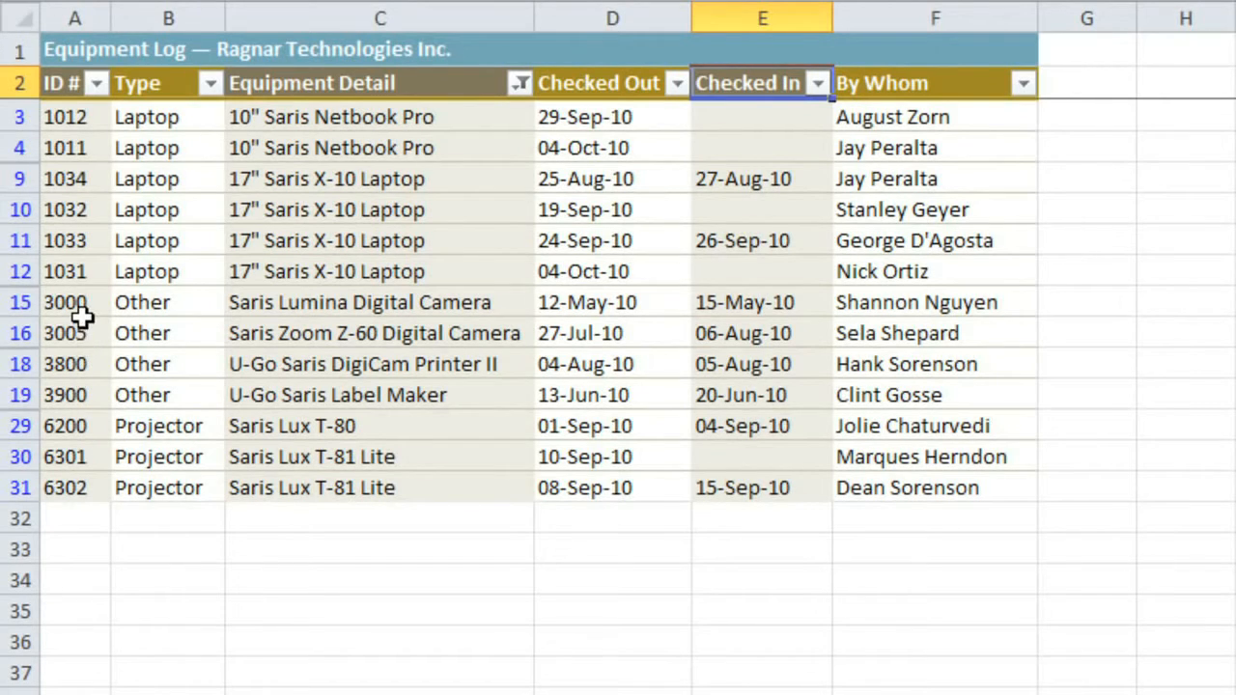
# Apply a Between number filter to the ID # column for values from 3000 to 4000
pyautogui.click(96, 84)
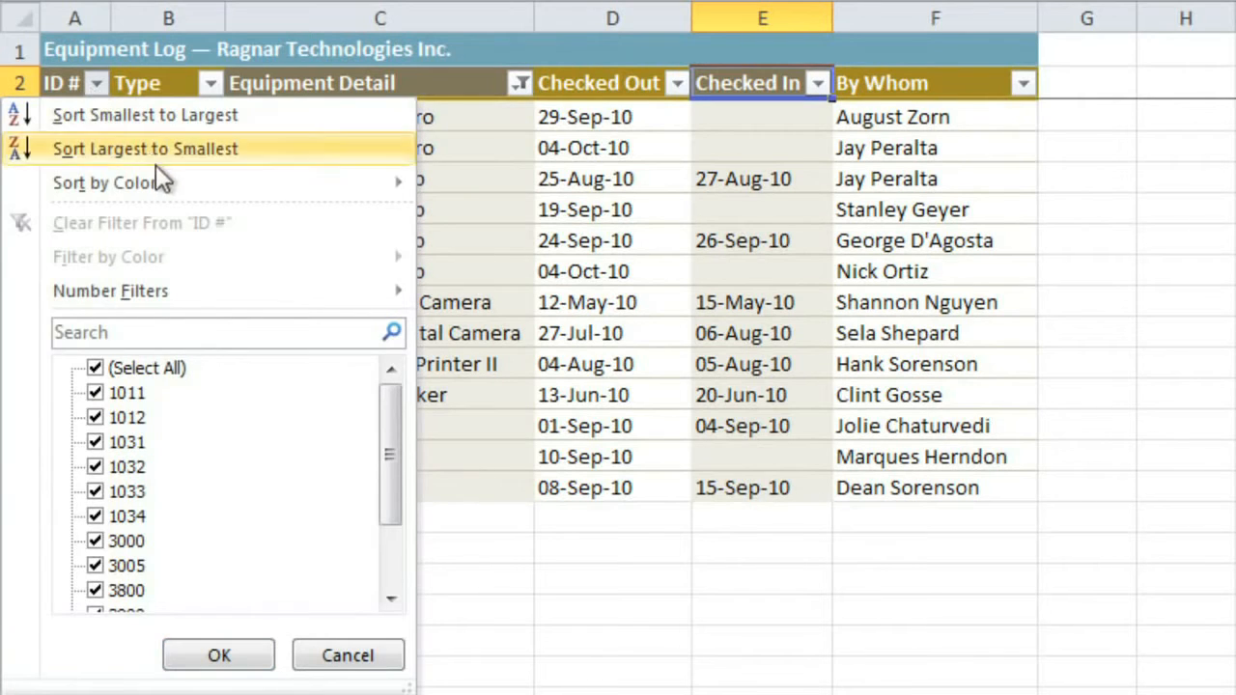
pyautogui.moveTo(177, 289)
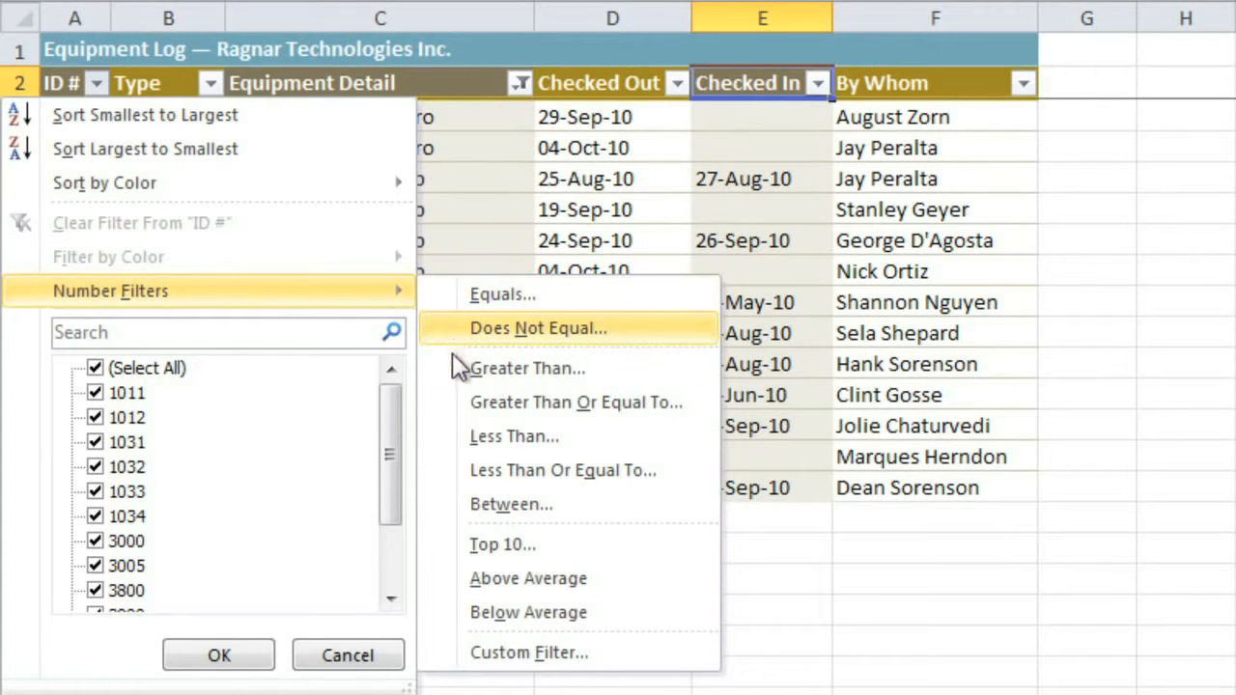
pyautogui.click(461, 509)
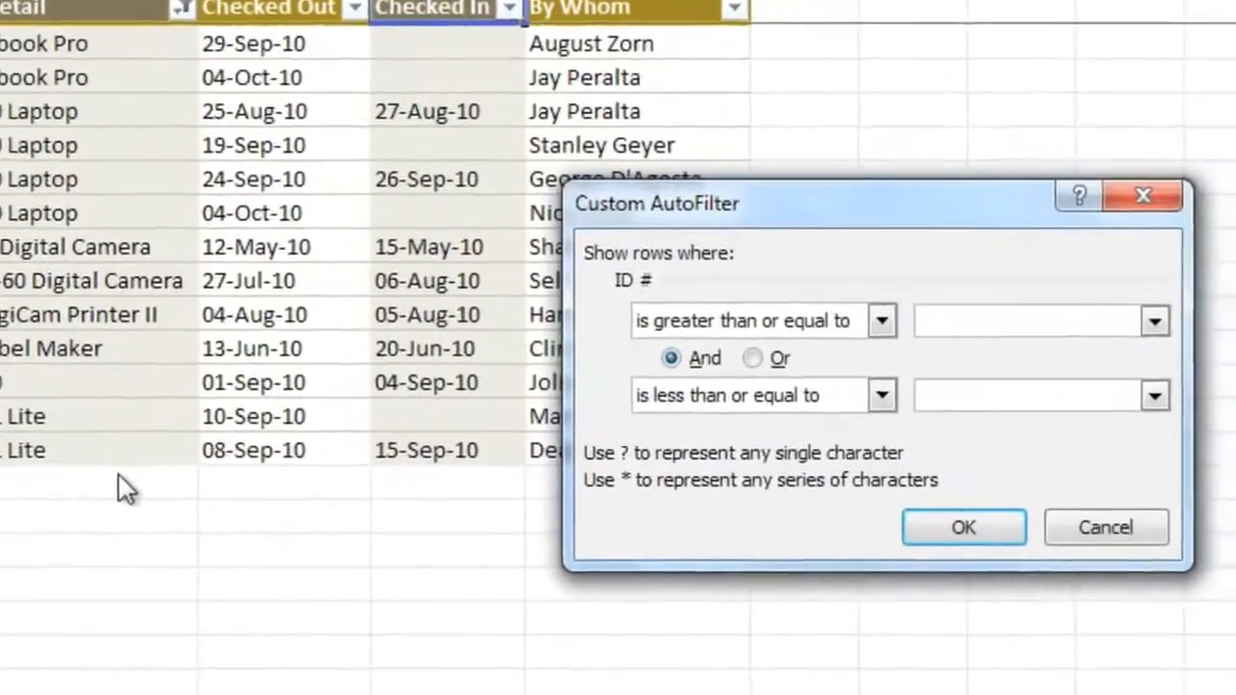
pyautogui.write('3000')
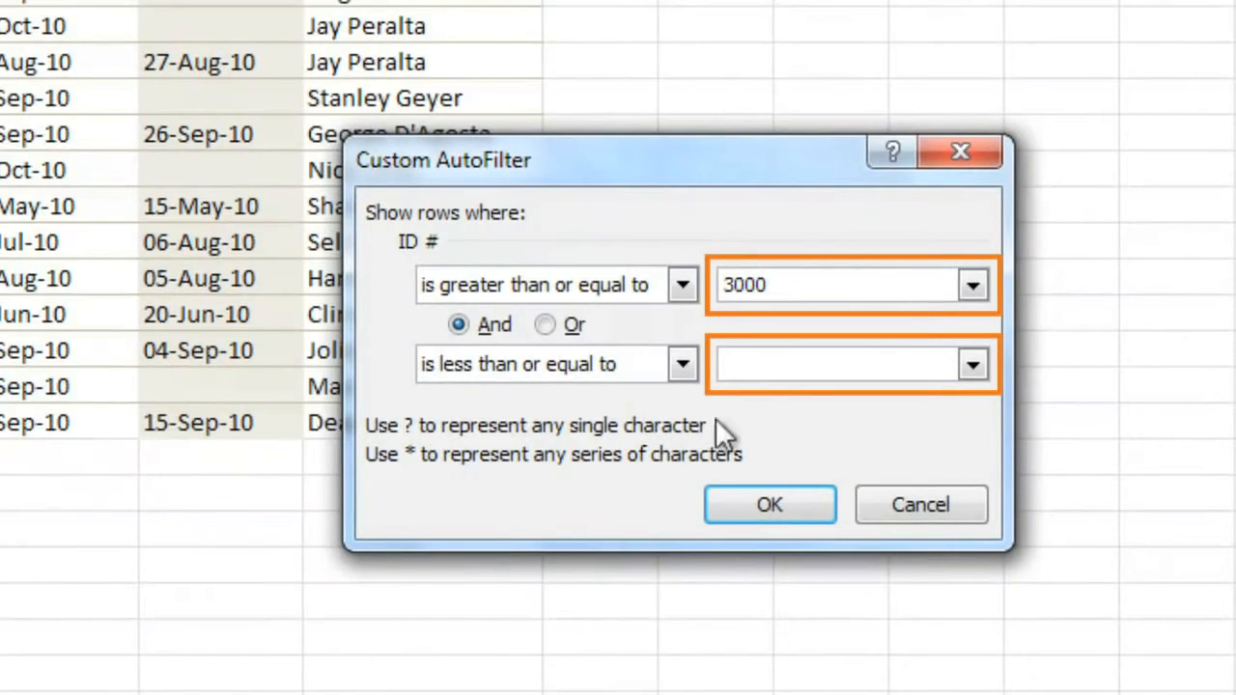
pyautogui.click(822, 359)
pyautogui.write('4000')
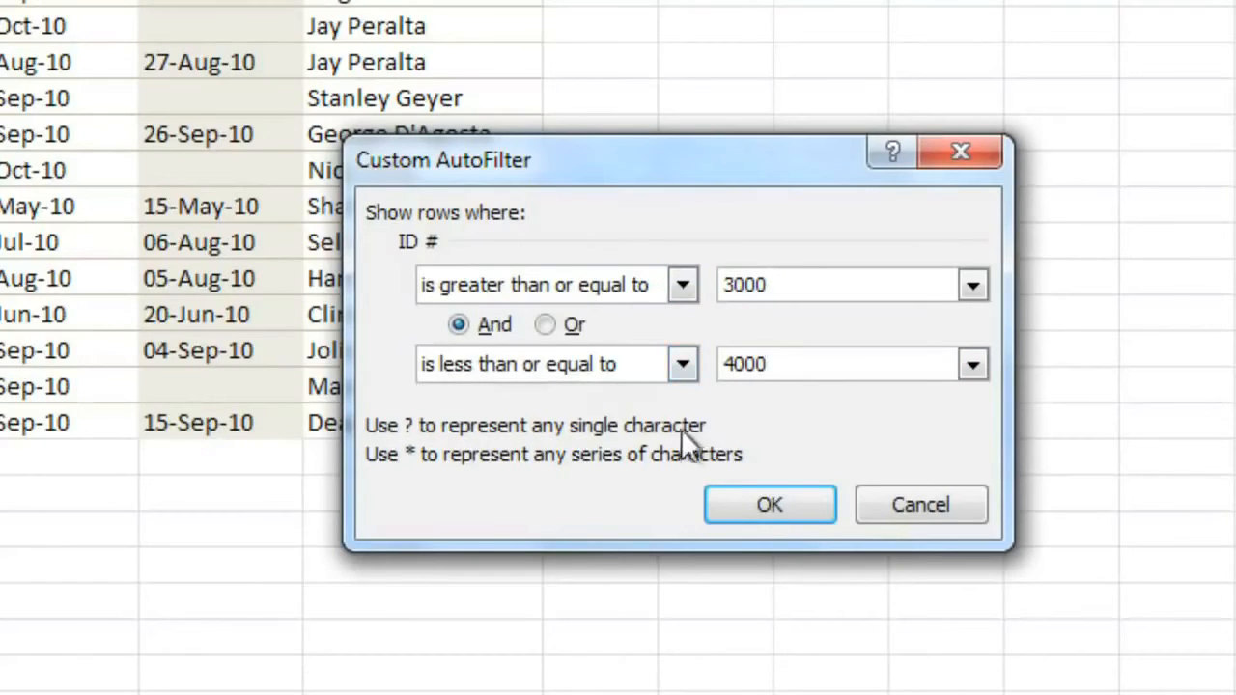
pyautogui.click(717, 499)
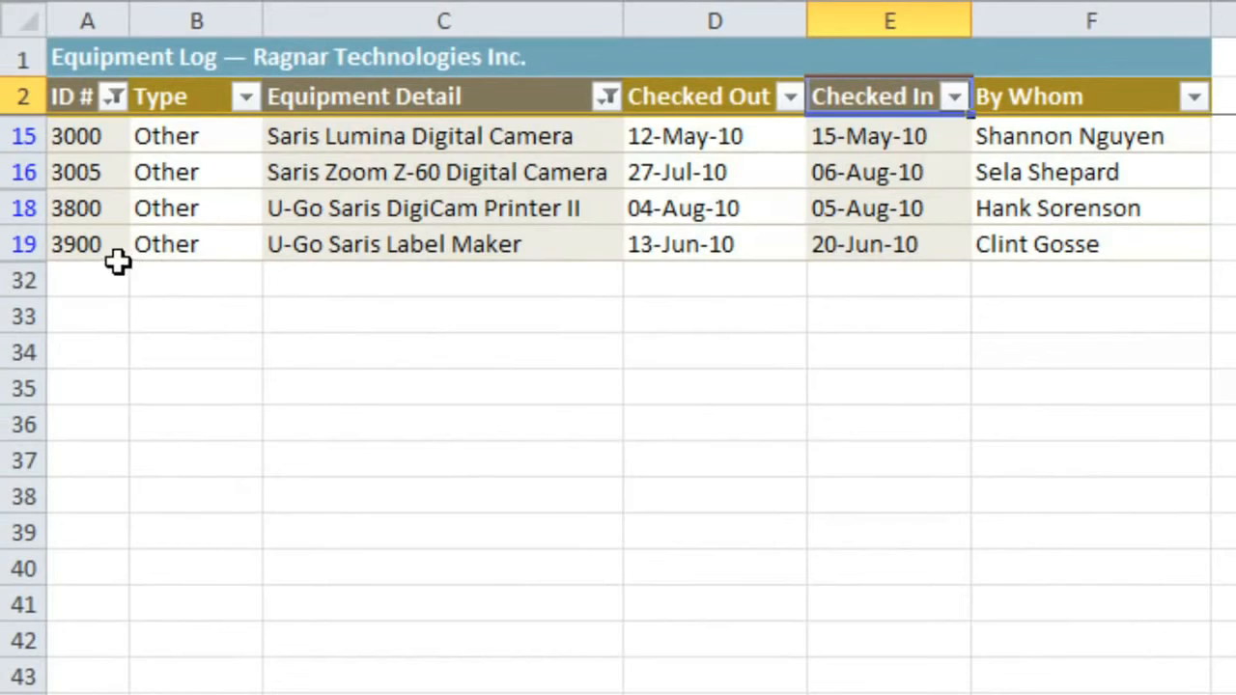
# Clear the filters from the ID # and Equipment Detail columns
pyautogui.click(114, 99)
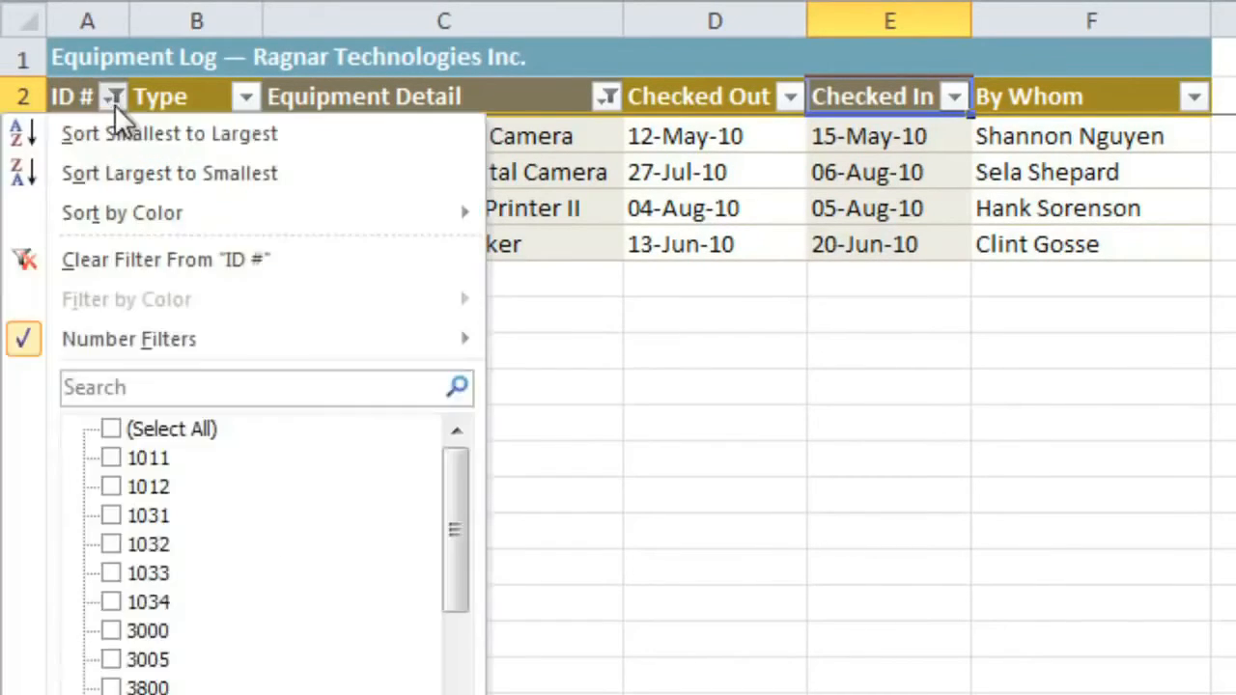
pyautogui.click(128, 259)
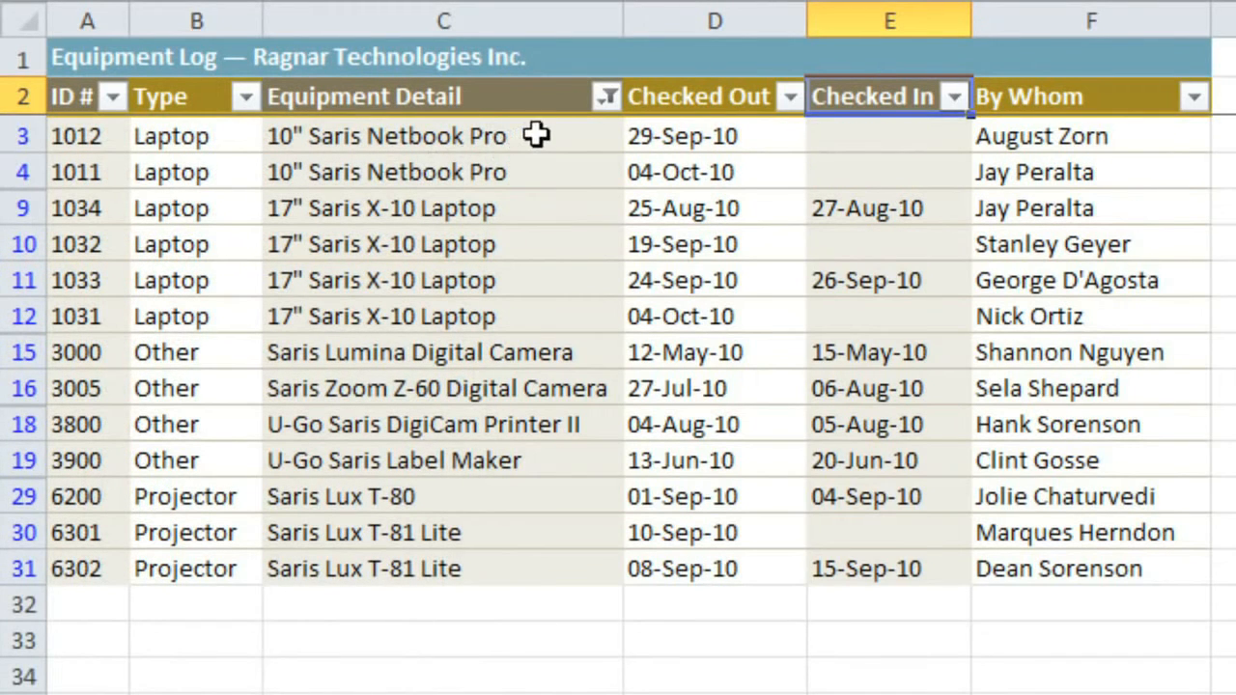
pyautogui.click(607, 96)
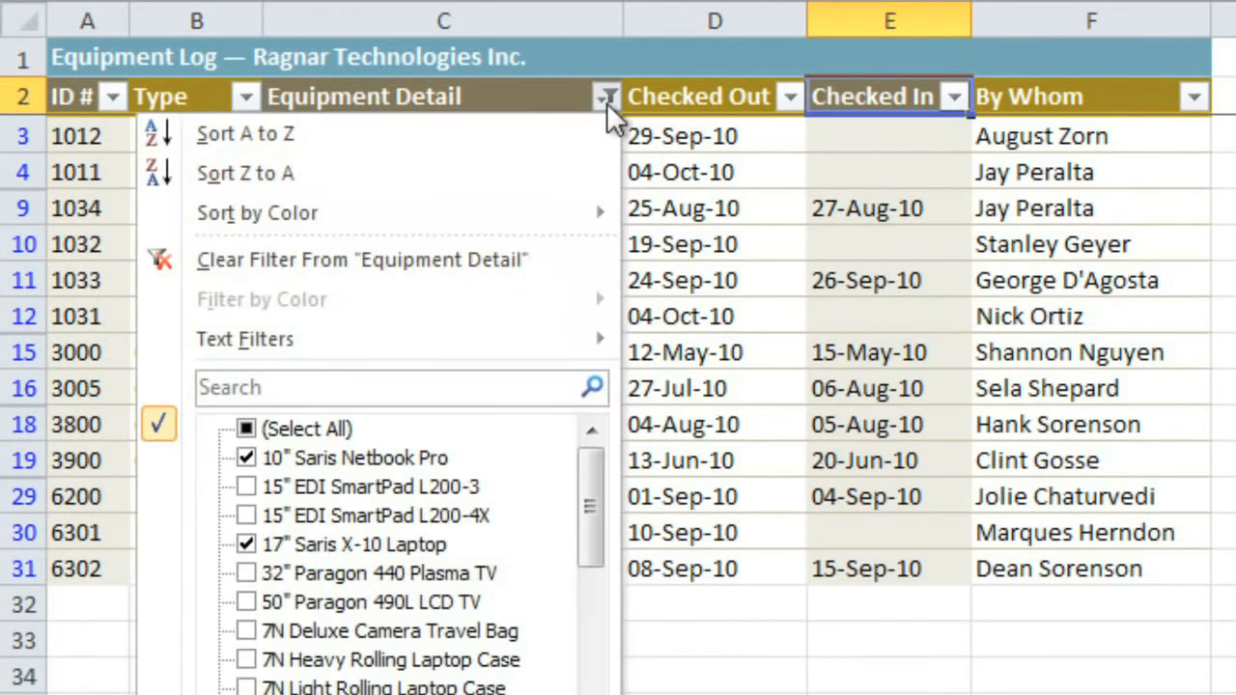
pyautogui.click(511, 260)
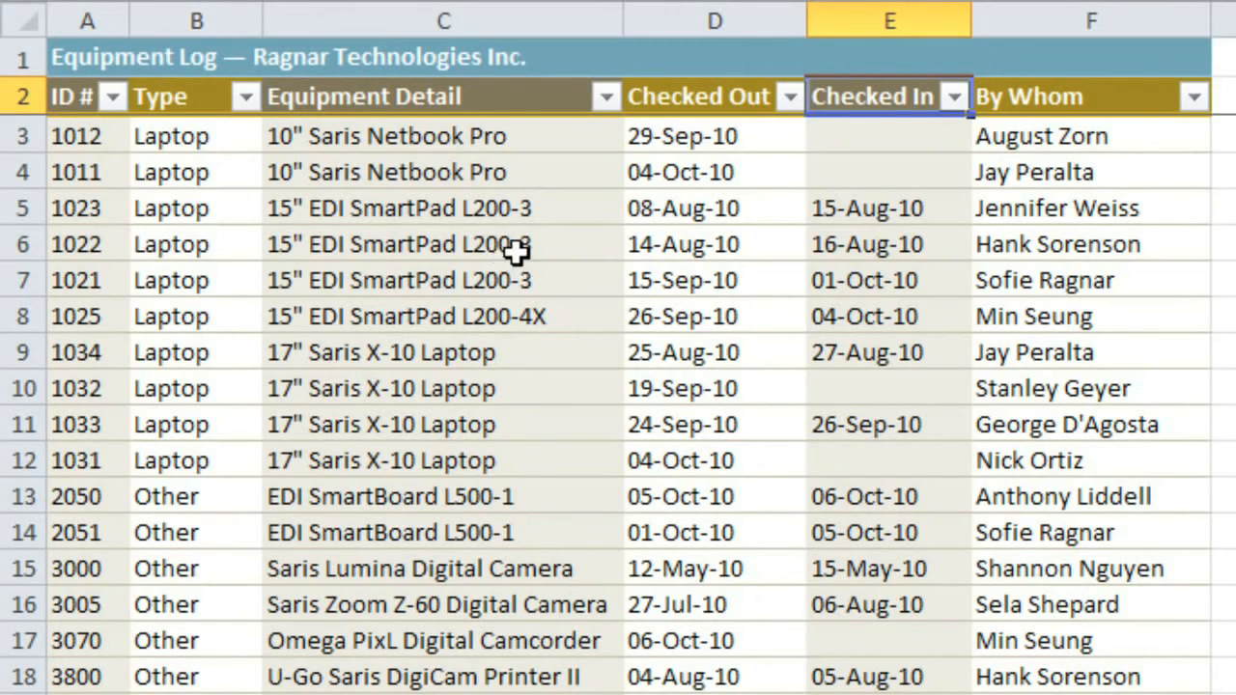
# Apply the This Week date filter to the Checked Out column, and turn off filtering for the whole equipment log
pyautogui.click(791, 98)
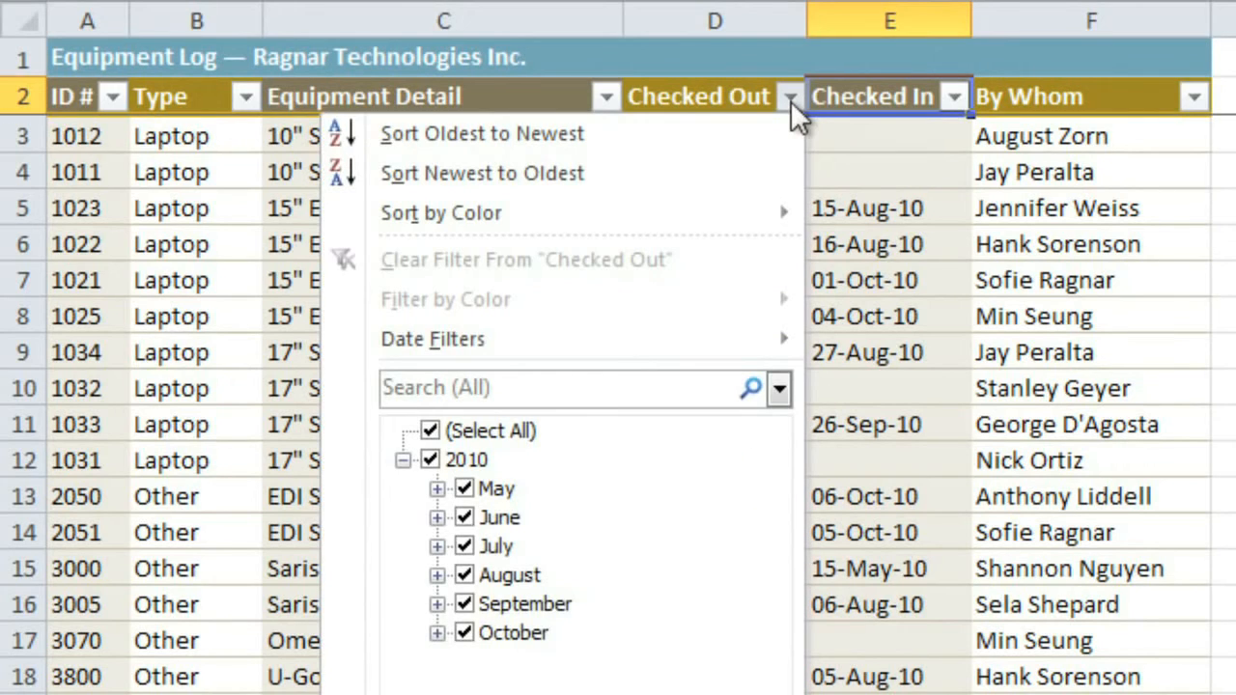
pyautogui.moveTo(749, 346)
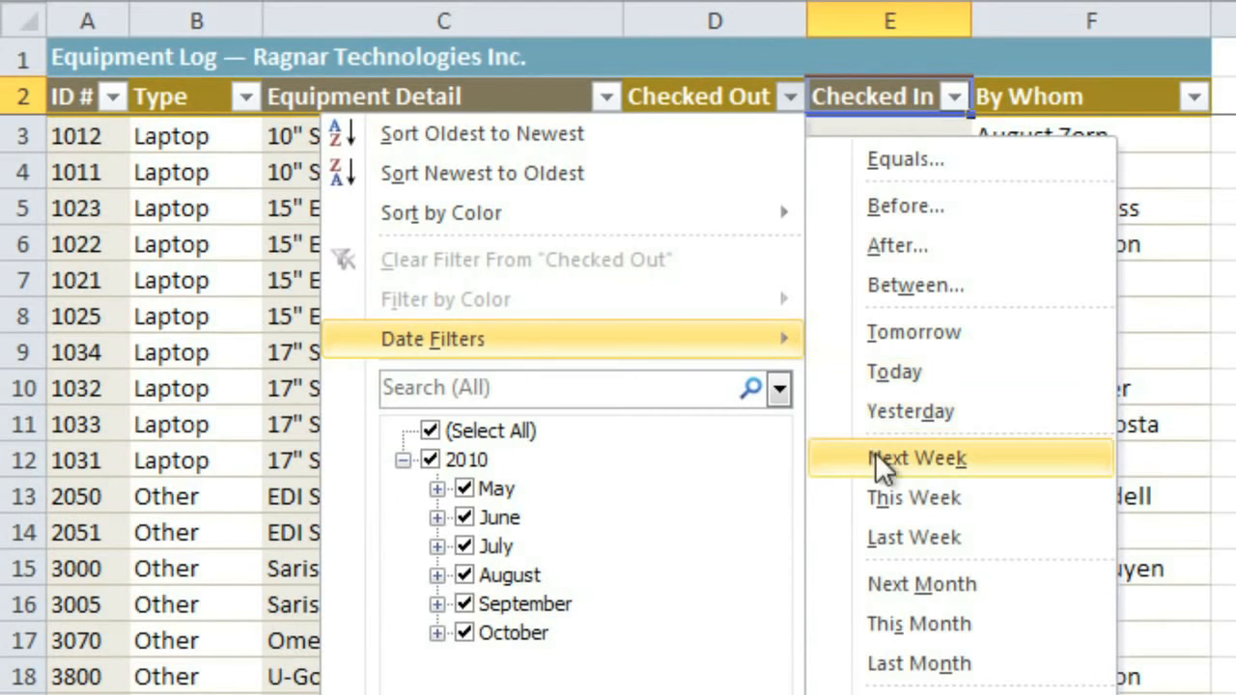
pyautogui.click(884, 503)
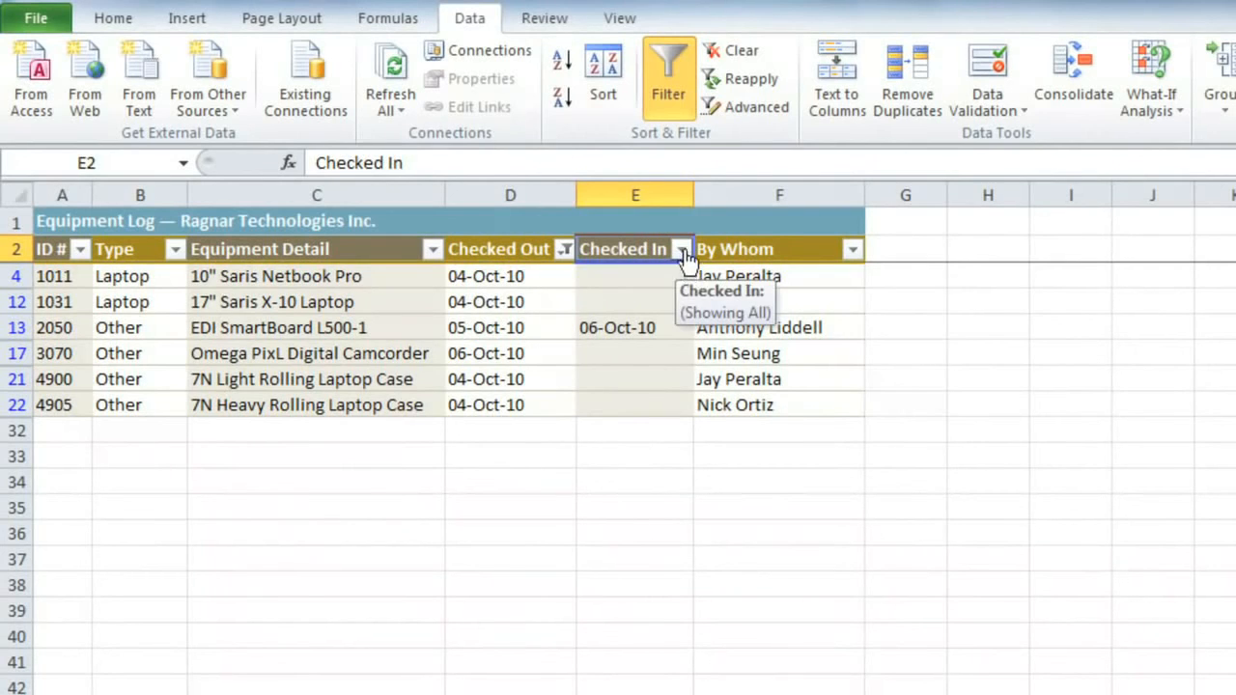
pyautogui.click(670, 106)
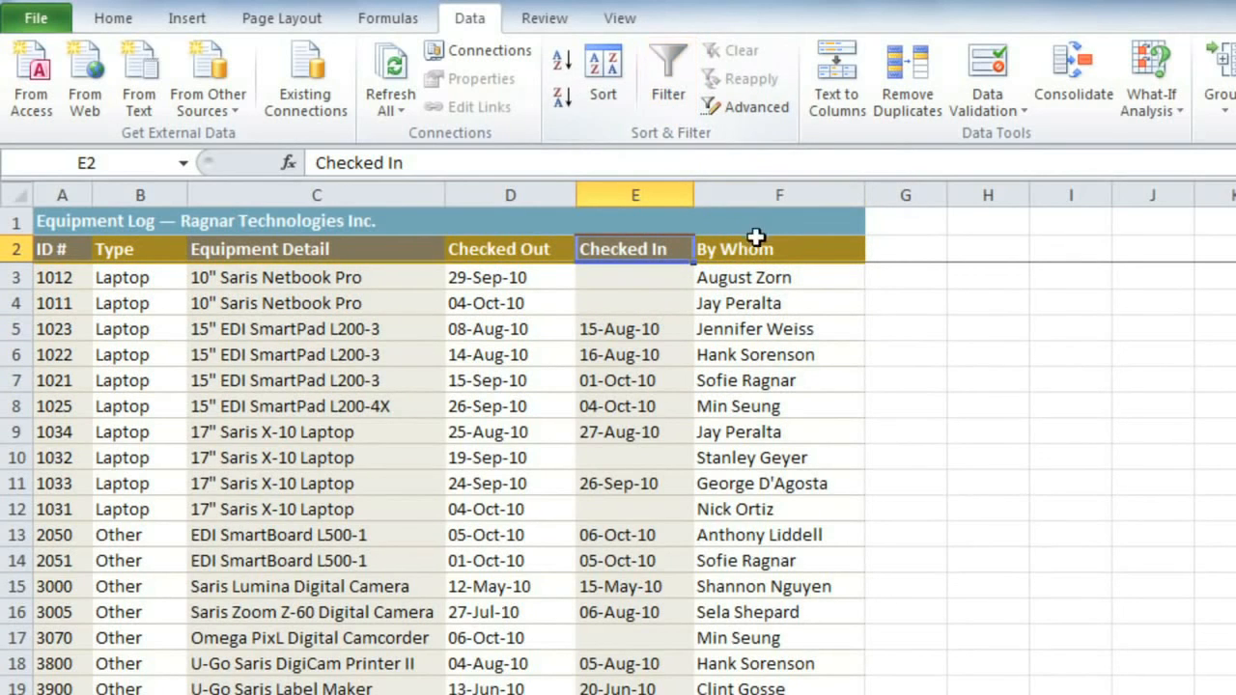